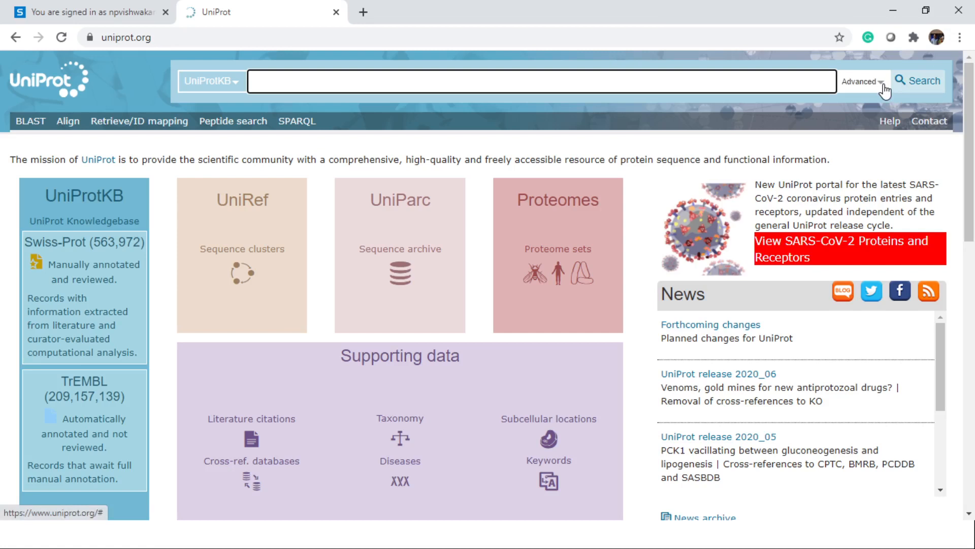
Run an advanced UniProtKB search for protein name p53 in organism human, and open the P04637 (P53_HUMAN) entry.
left_click(884, 90)
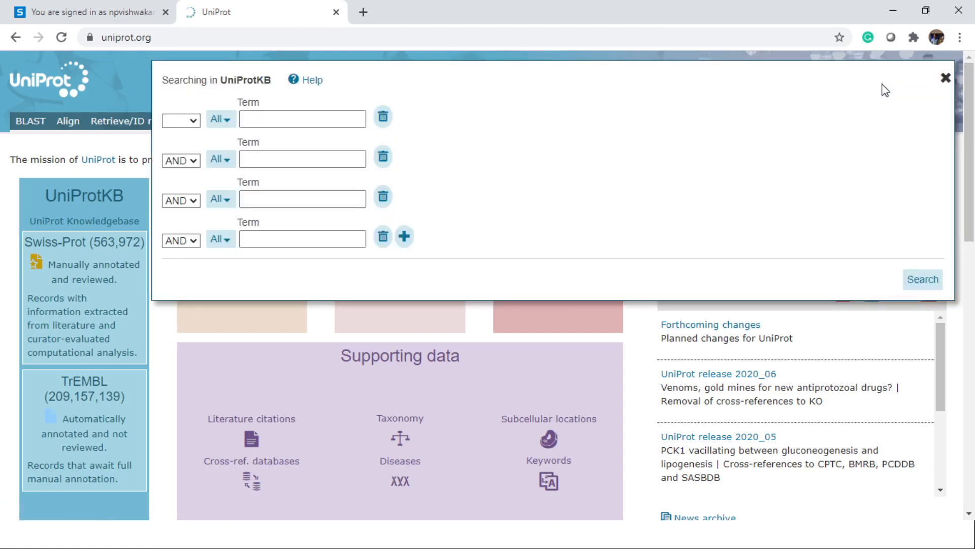
left_click(281, 157)
type("p53")
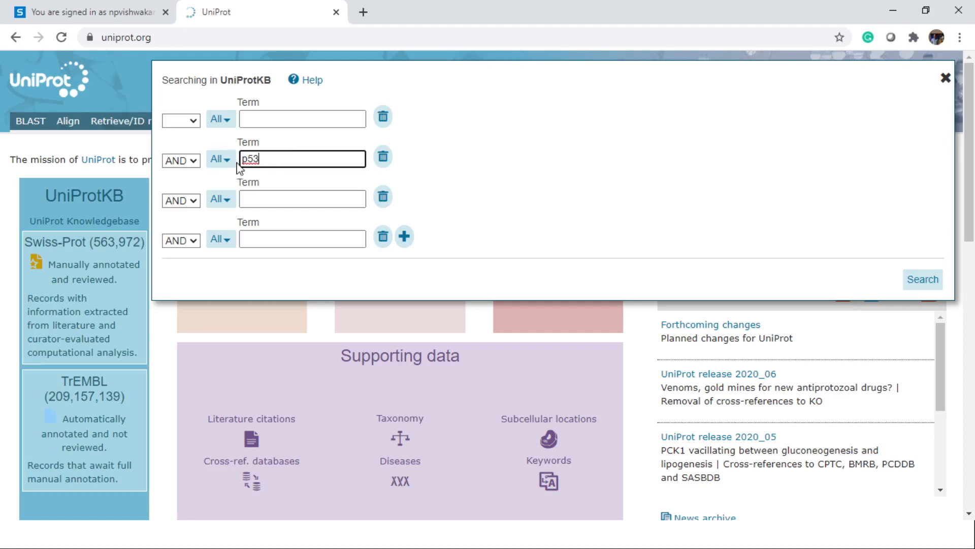
left_click(218, 159)
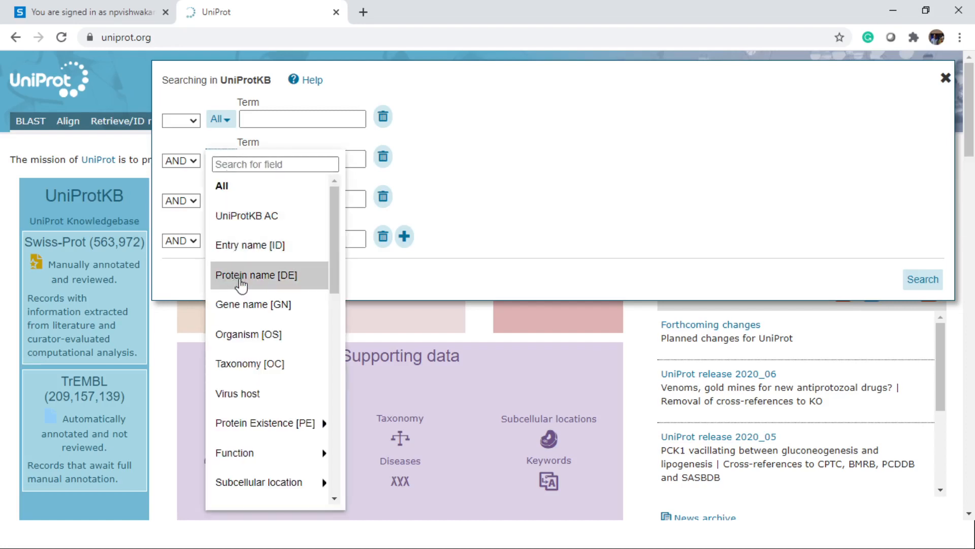
left_click(240, 279)
left_click(274, 200)
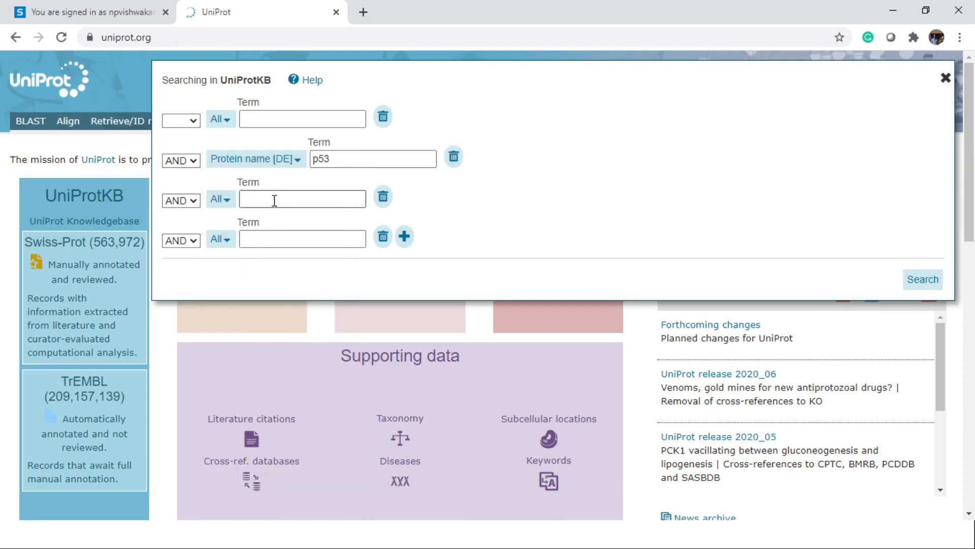
type("human")
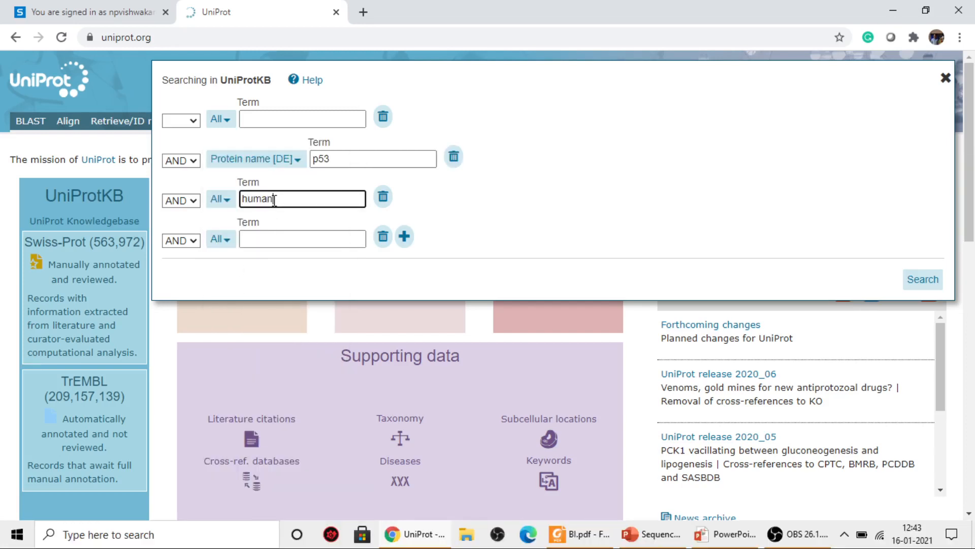
left_click(227, 208)
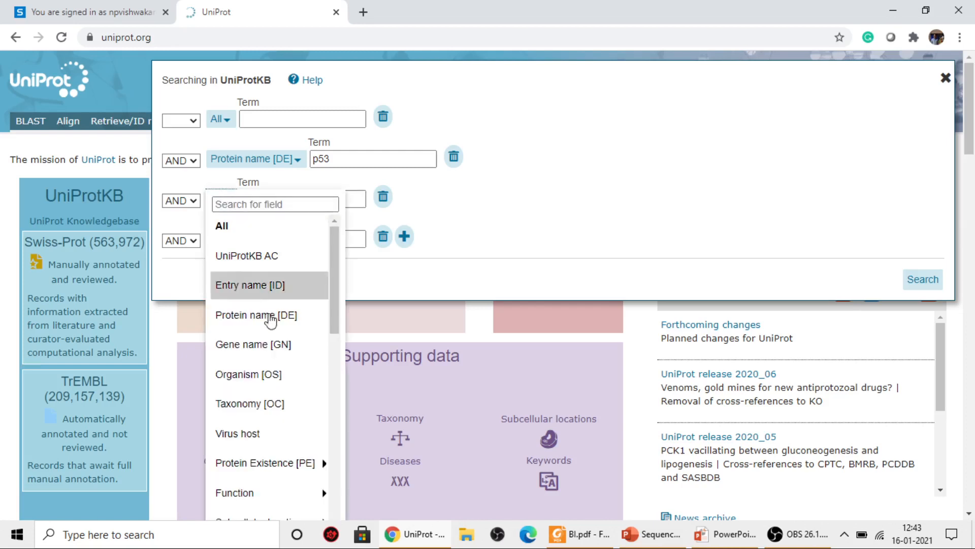
left_click(278, 378)
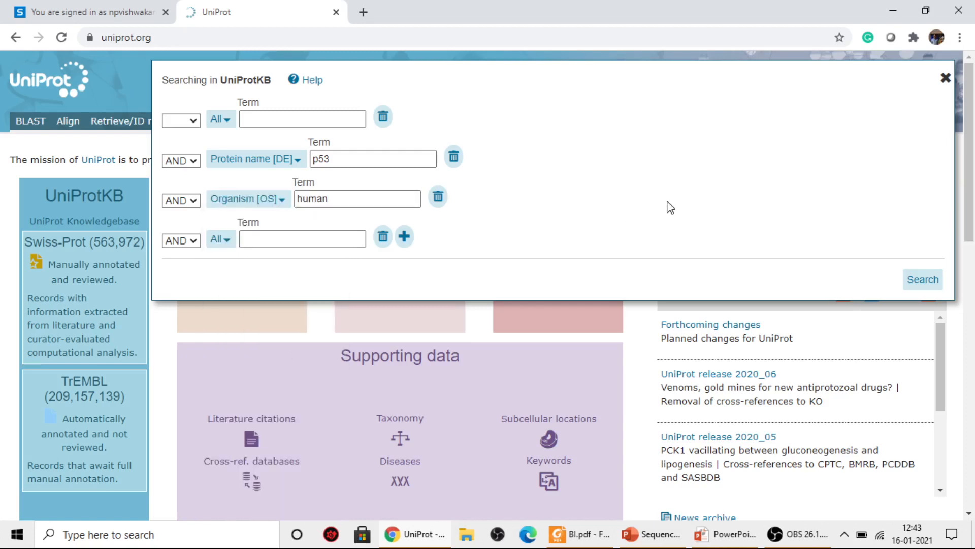
left_click(922, 280)
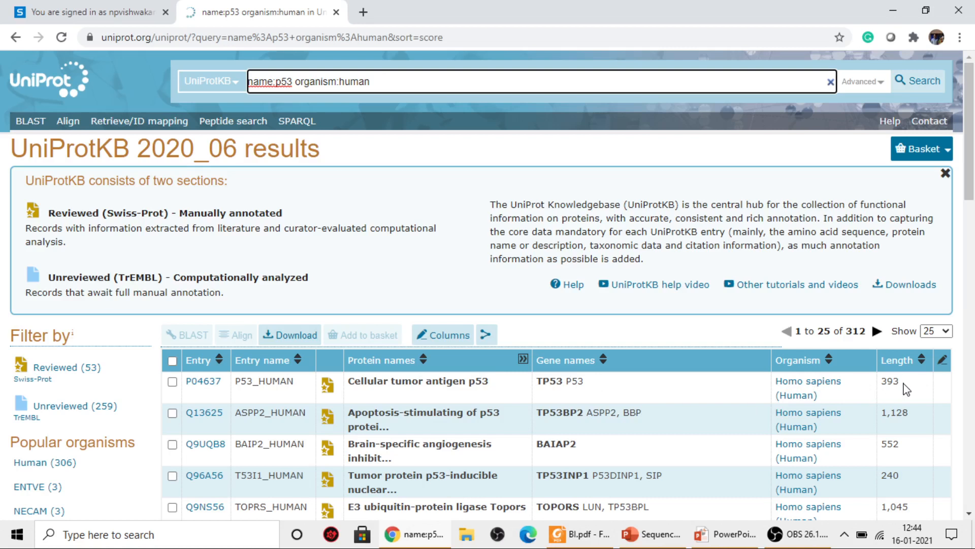
left_click(198, 384)
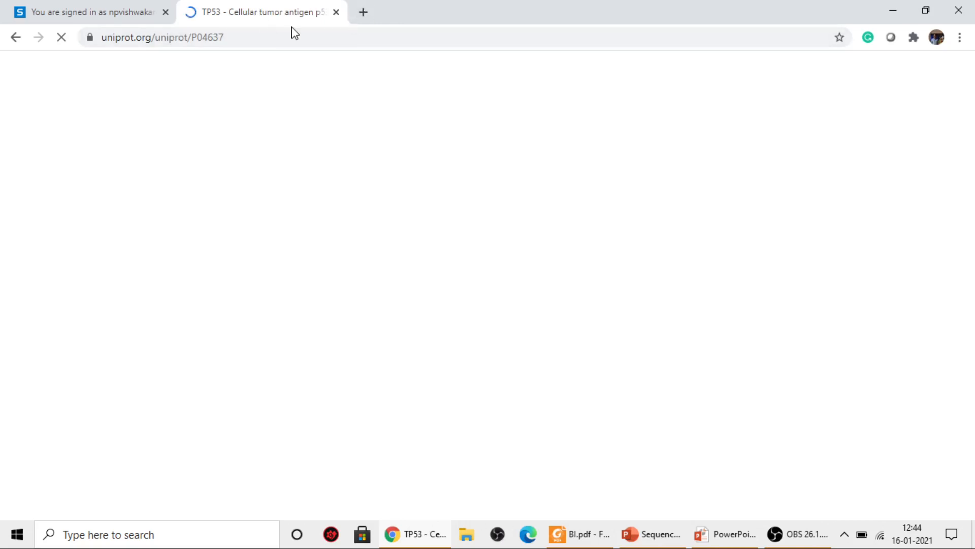
Open uniprot.org in a separate new tab while the human p53 entry loads.
left_click(361, 13)
left_click(327, 36)
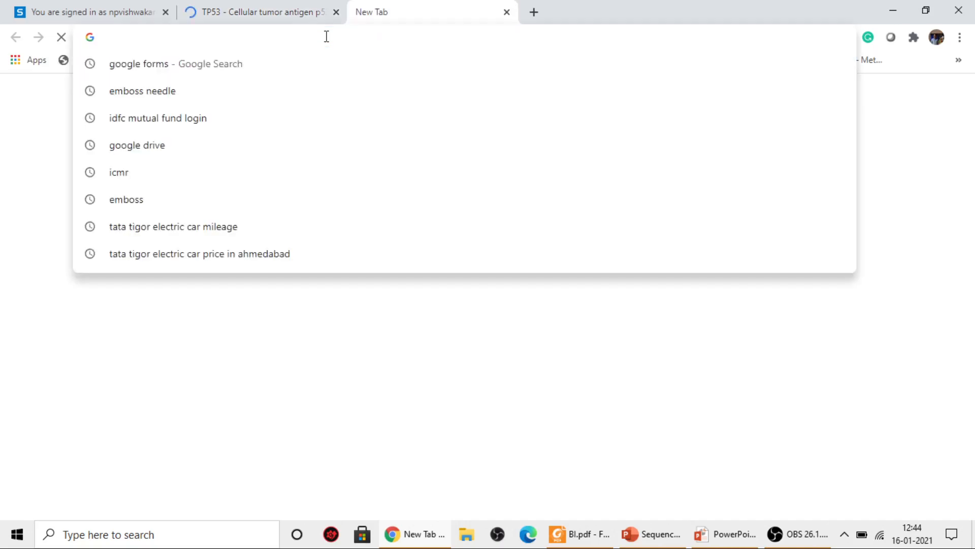
type("uniprot.org")
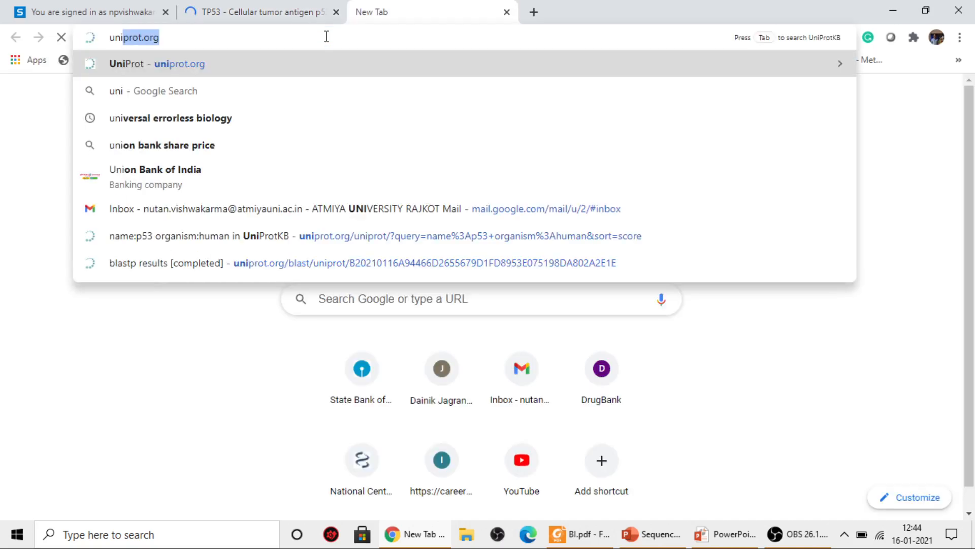
key("Return")
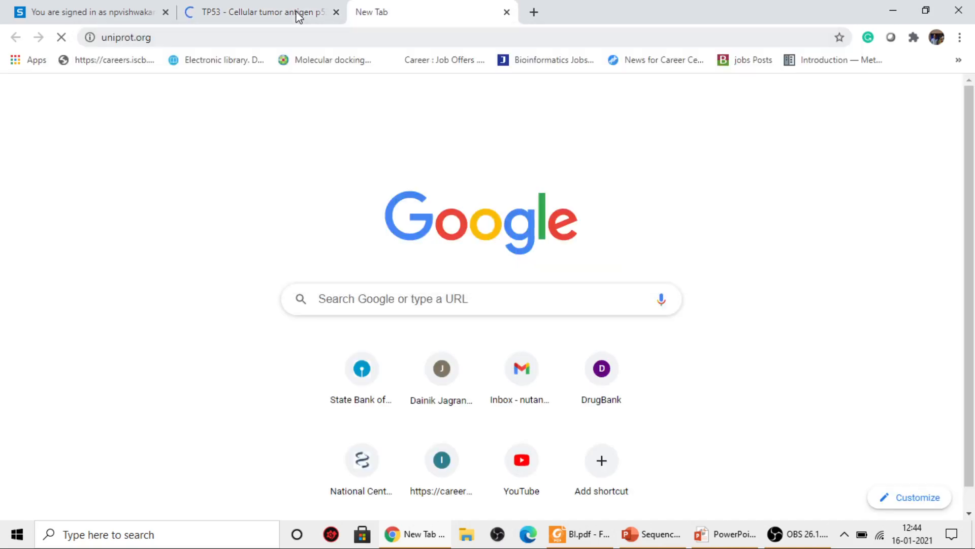
left_click(298, 14)
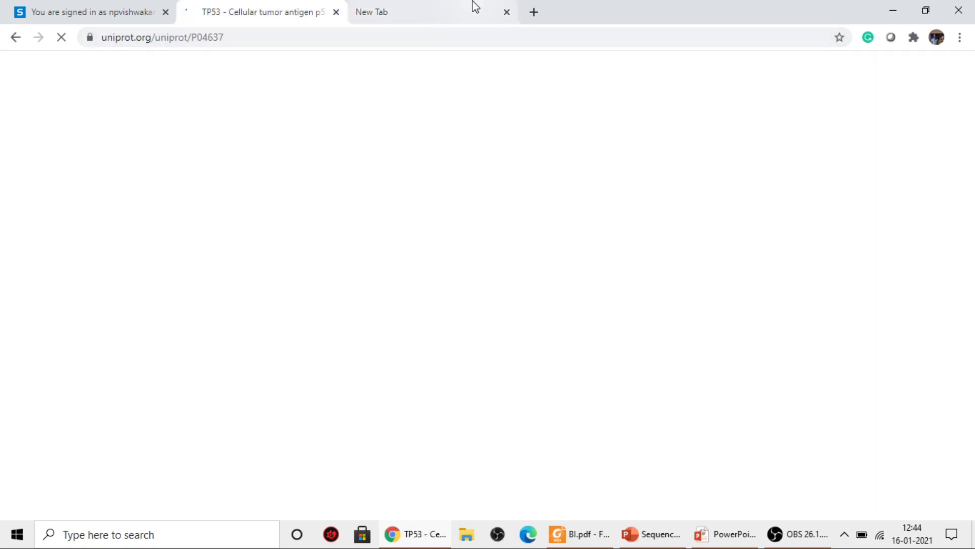
left_click(475, 7)
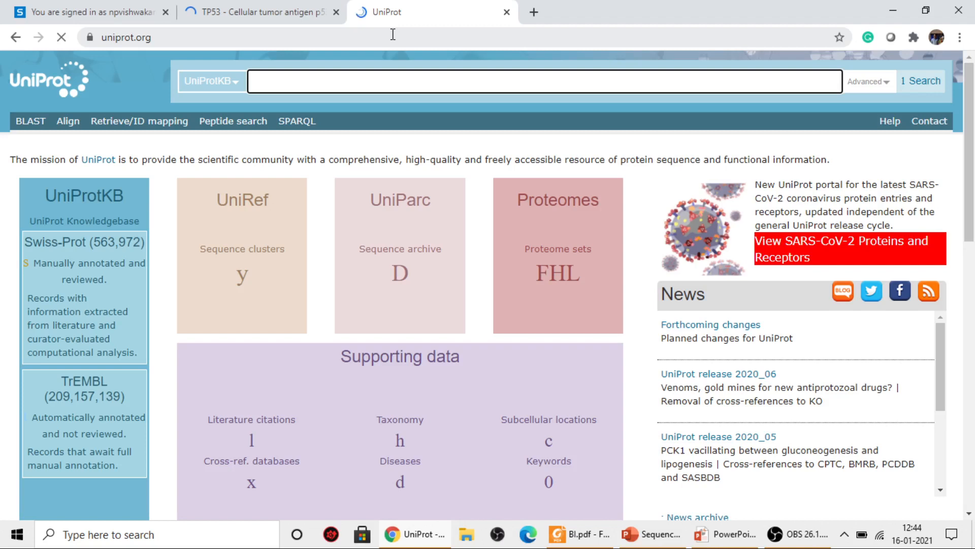
Run an advanced UniProtKB search for protein name p53 in organism mouse, and check the P02340 entry's sequence length.
left_click(877, 86)
left_click(265, 158)
type("p5")
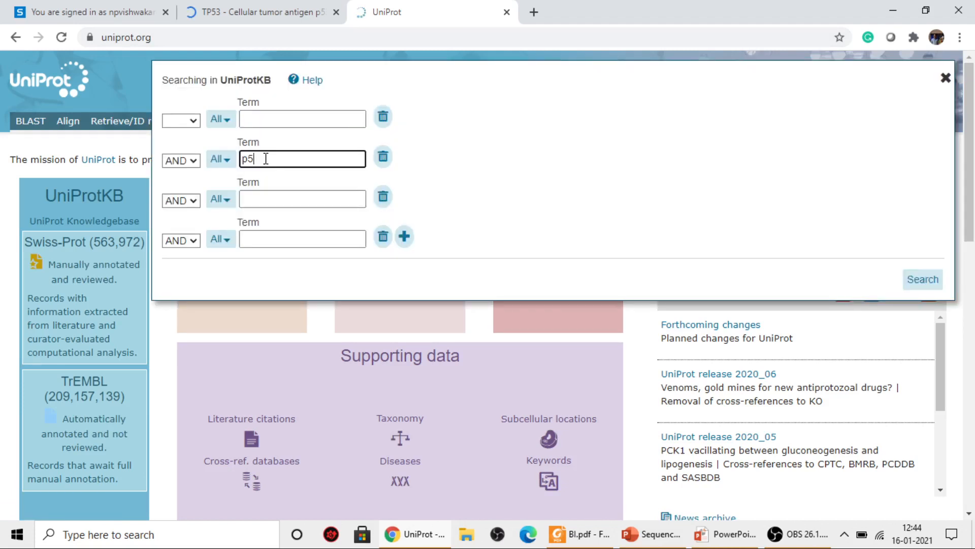
left_click(219, 159)
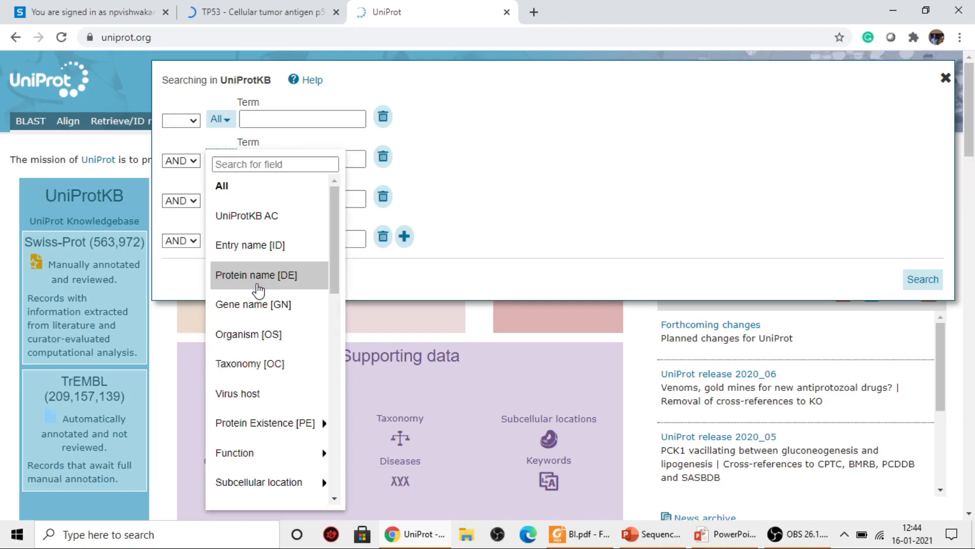
left_click(259, 275)
left_click(222, 201)
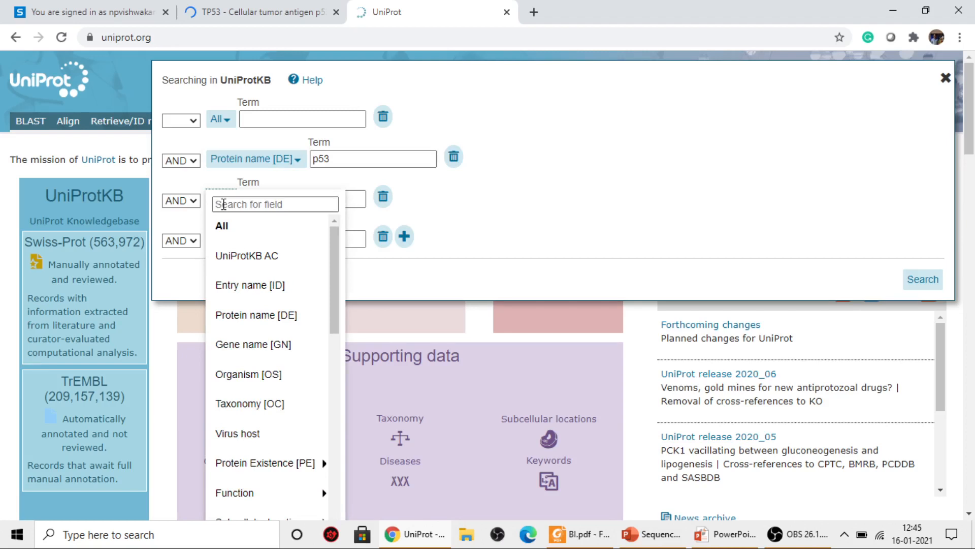
left_click(928, 281)
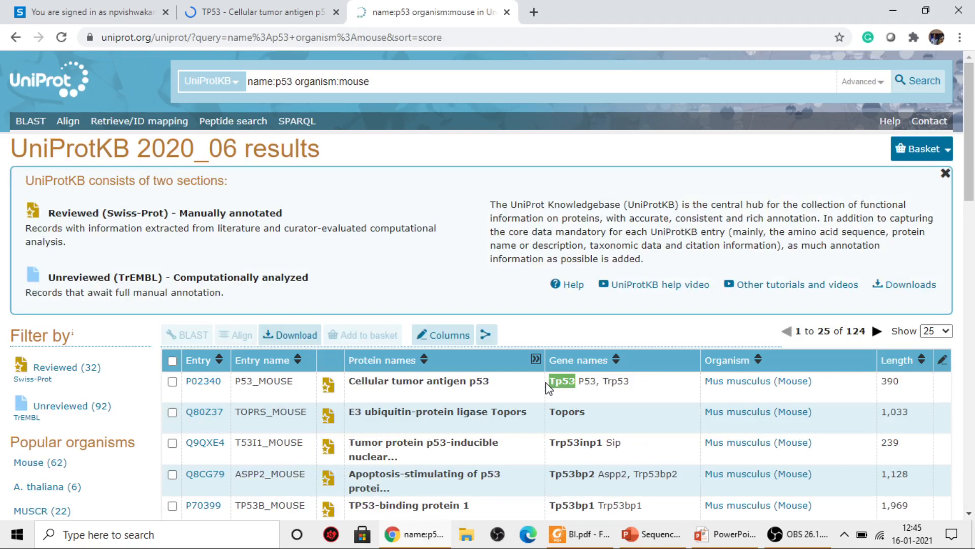
left_click_drag(899, 381, 894, 382)
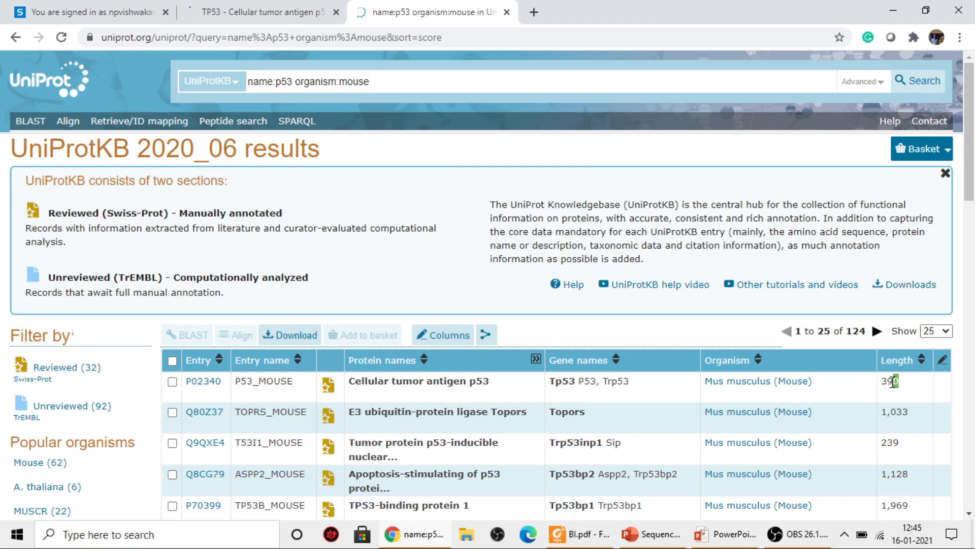
Display the human P04637 and mouse P02340 p53 entries in FASTA format.
left_click(263, 13)
scroll(368, 336, "down", 1)
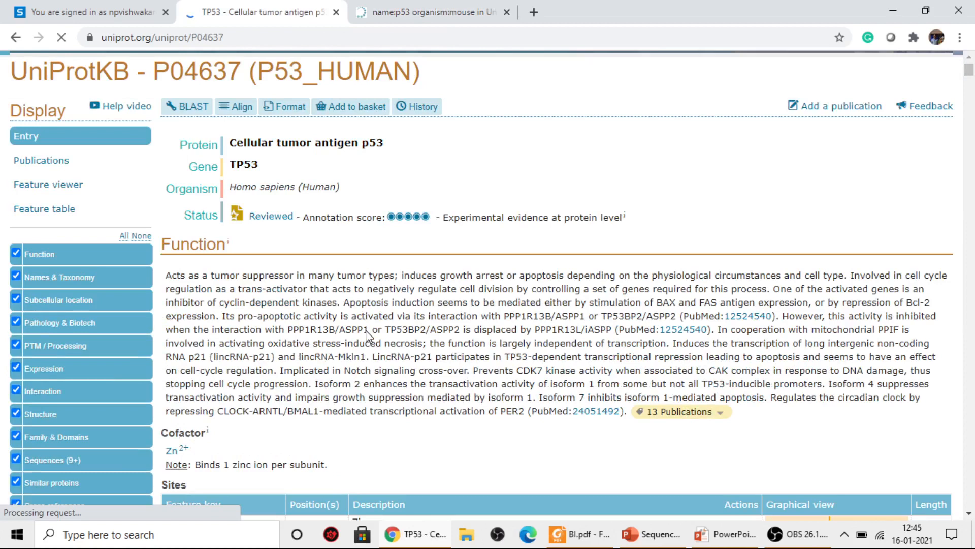
scroll(368, 336, "up", 1)
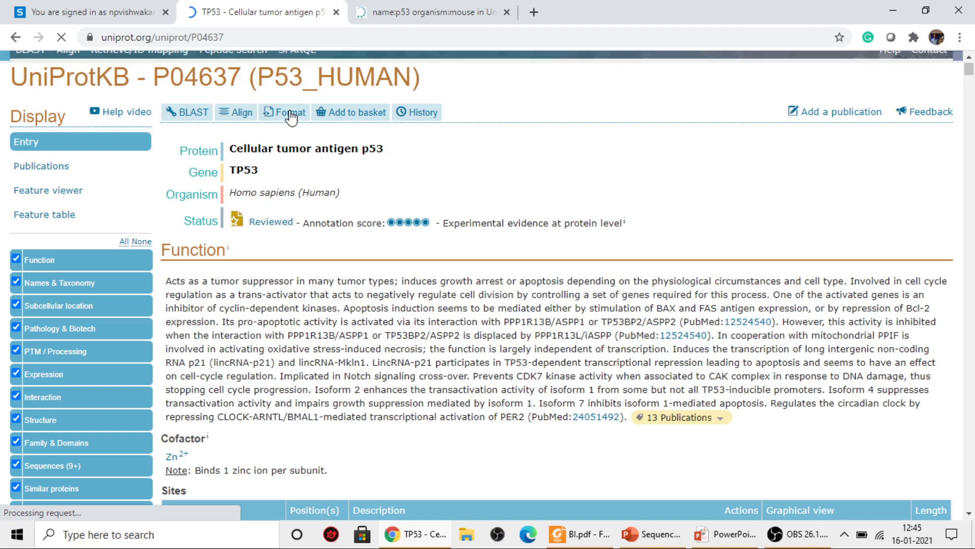
left_click(290, 115)
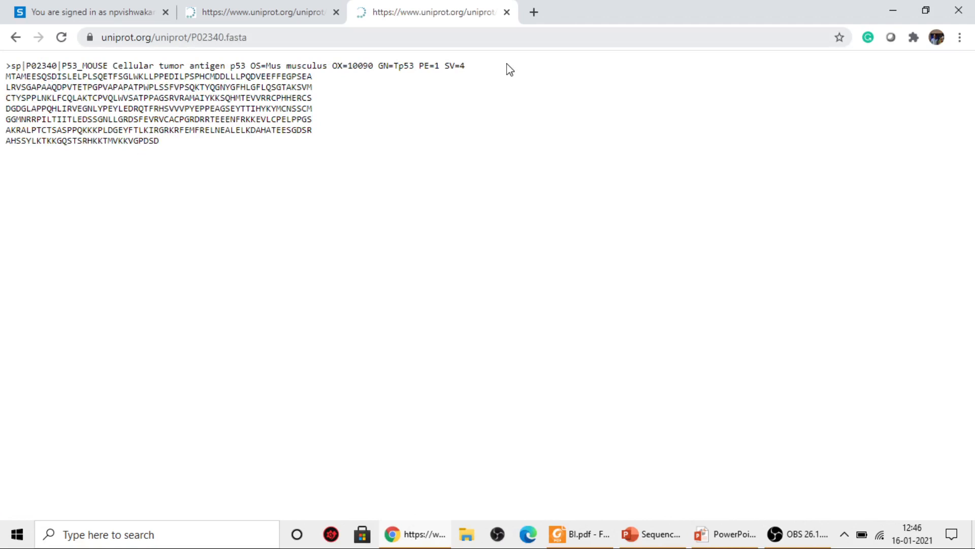
Search Google for EMBOSS in a new tab and launch Needle from the EMBL-EBI EMBOSS programs page.
key("ctrl+t")
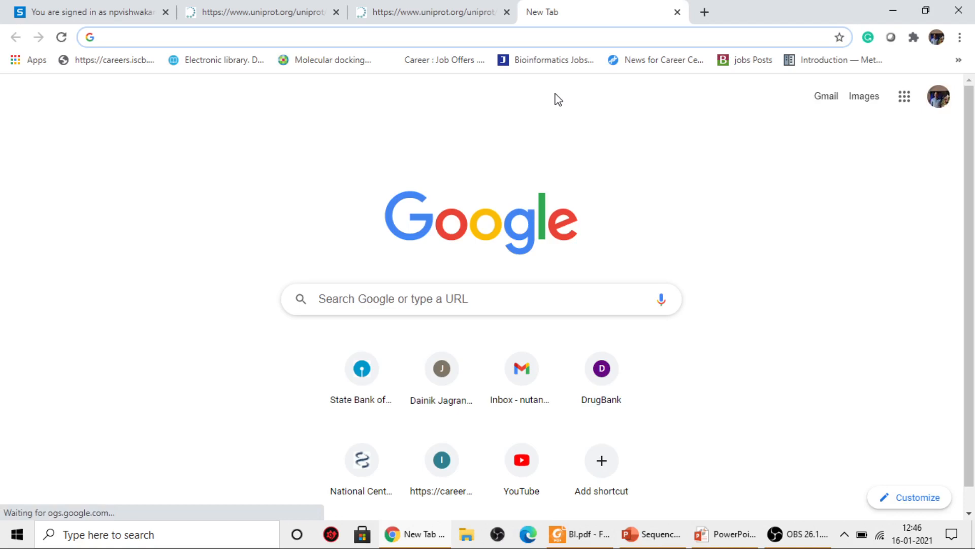
left_click(420, 305)
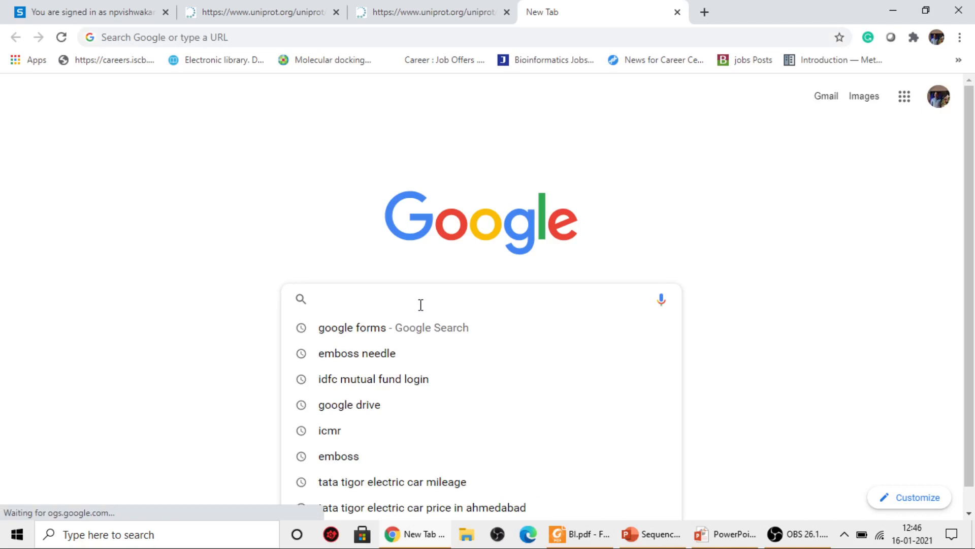
type("EMBOSS")
key("Return")
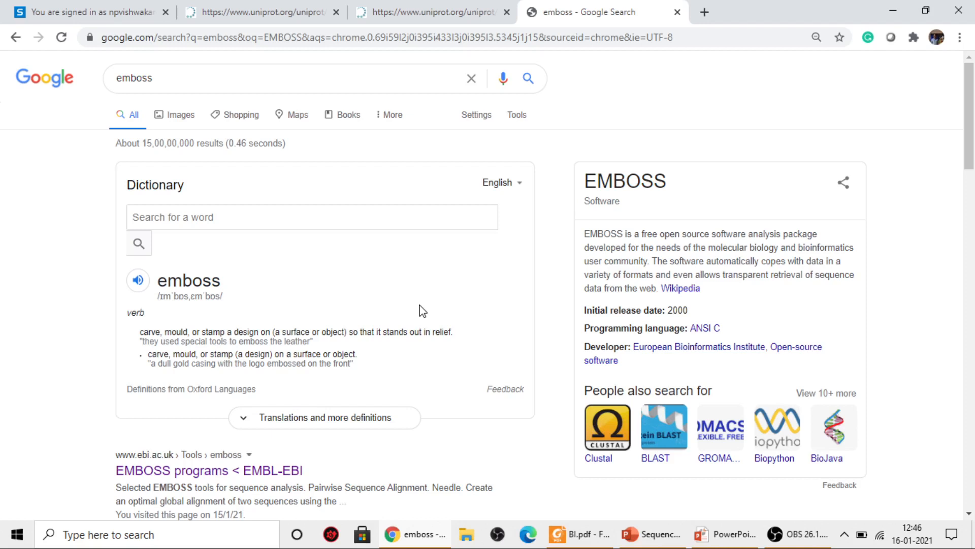
left_click(209, 471)
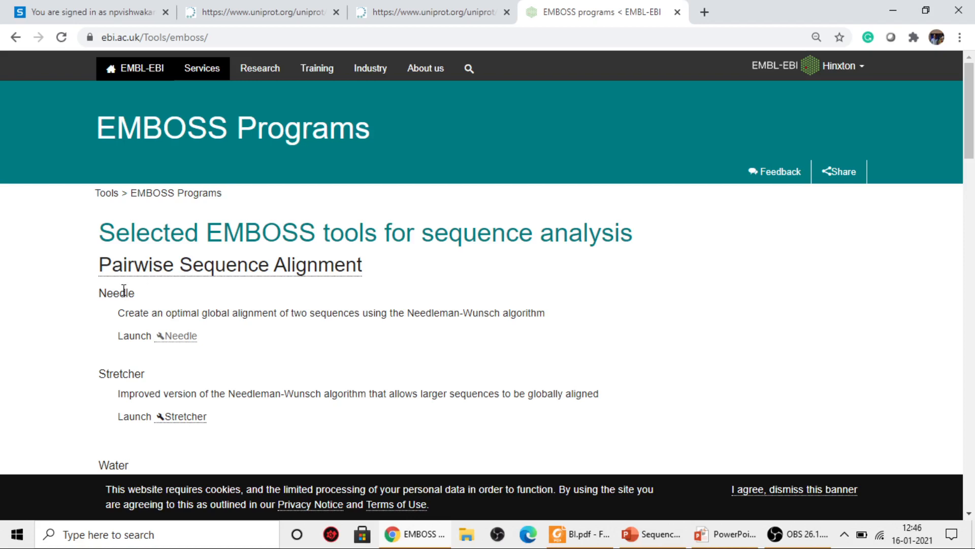
left_click(182, 341)
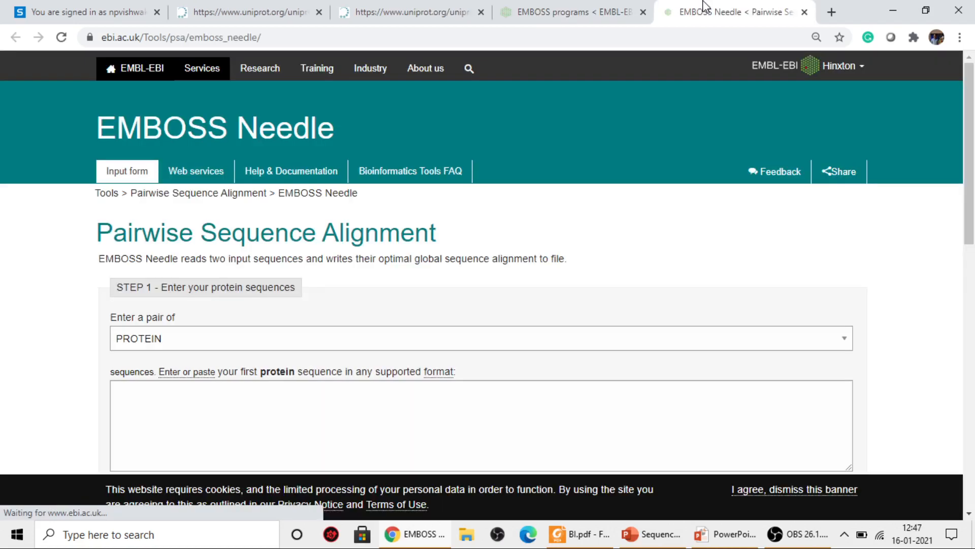
Try DNA as the type of the sequence pair and return it to PROTEIN.
scroll(193, 204, "down", 3)
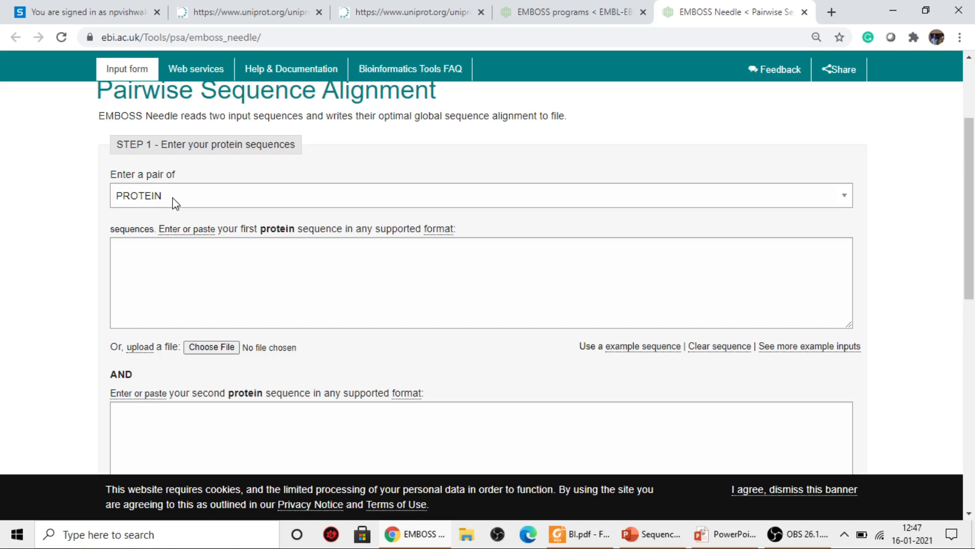
left_click(187, 205)
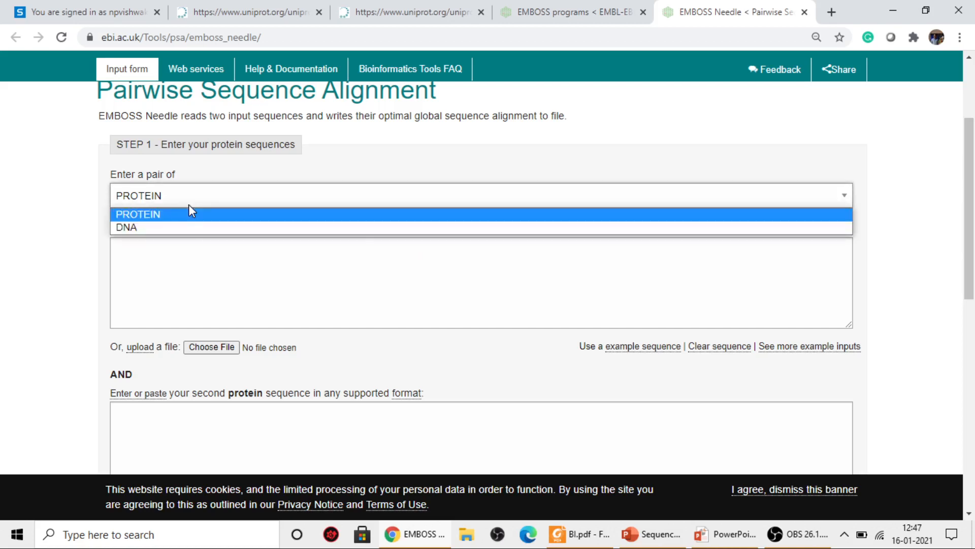
left_click(158, 228)
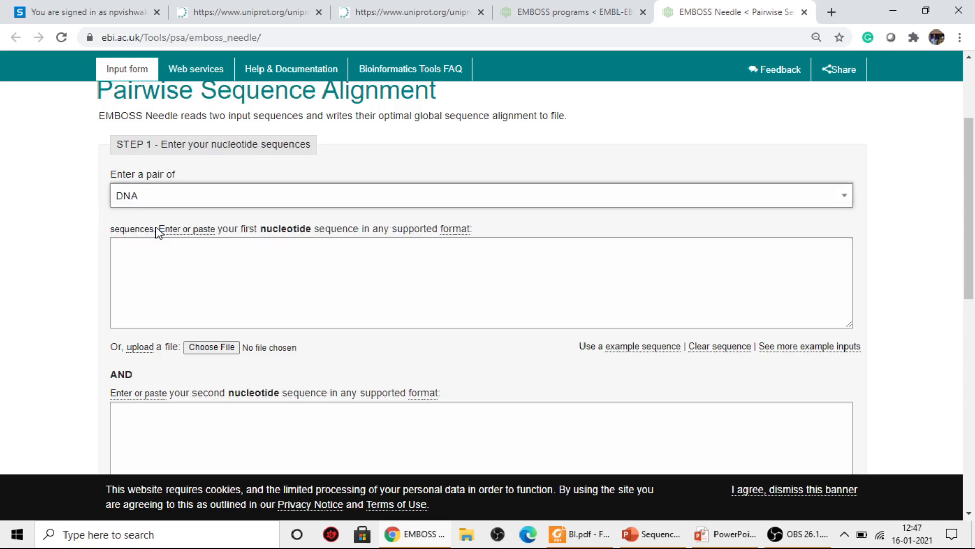
left_click(210, 197)
left_click(207, 215)
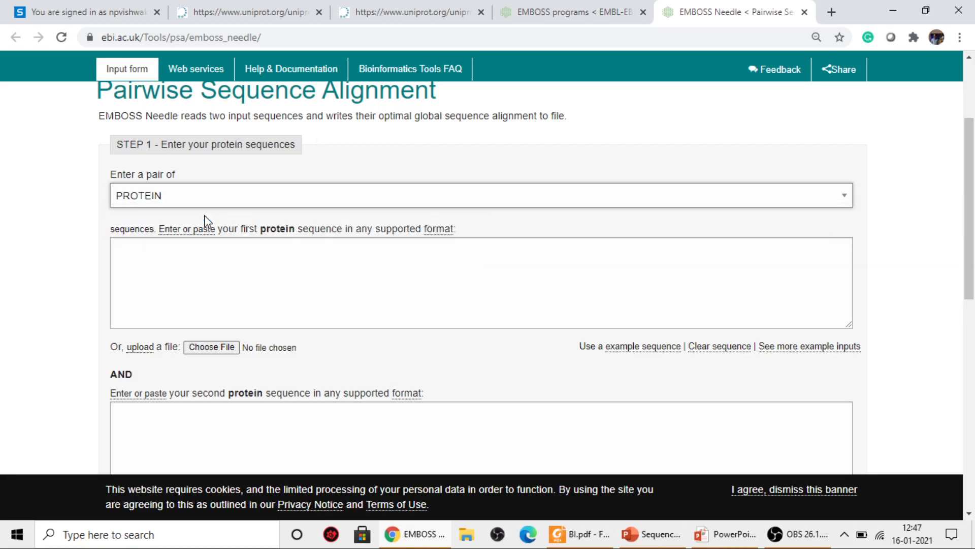
Copy the complete human P04637 FASTA record from UniProt into Needle as the first protein sequence.
left_click(215, 284)
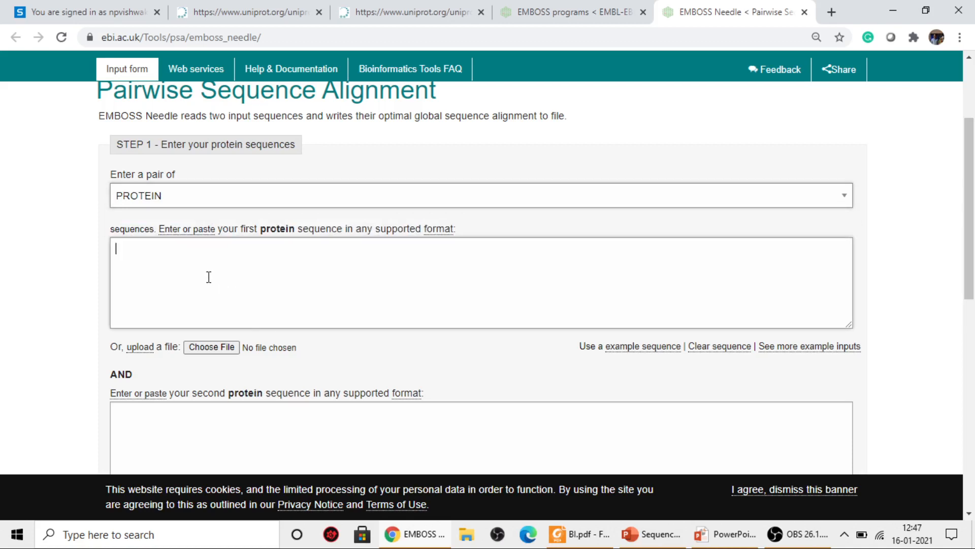
left_click(240, 13)
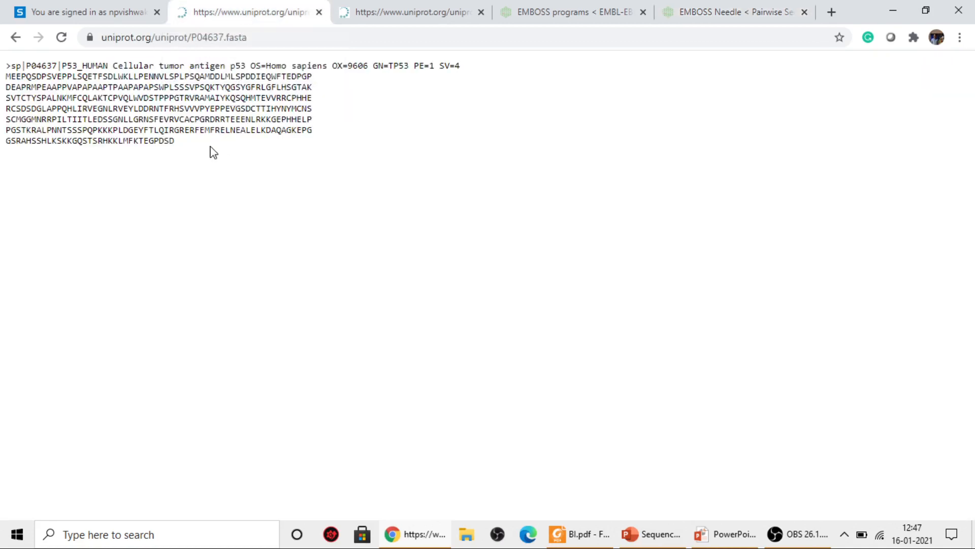
left_click_drag(213, 152, 2, 62)
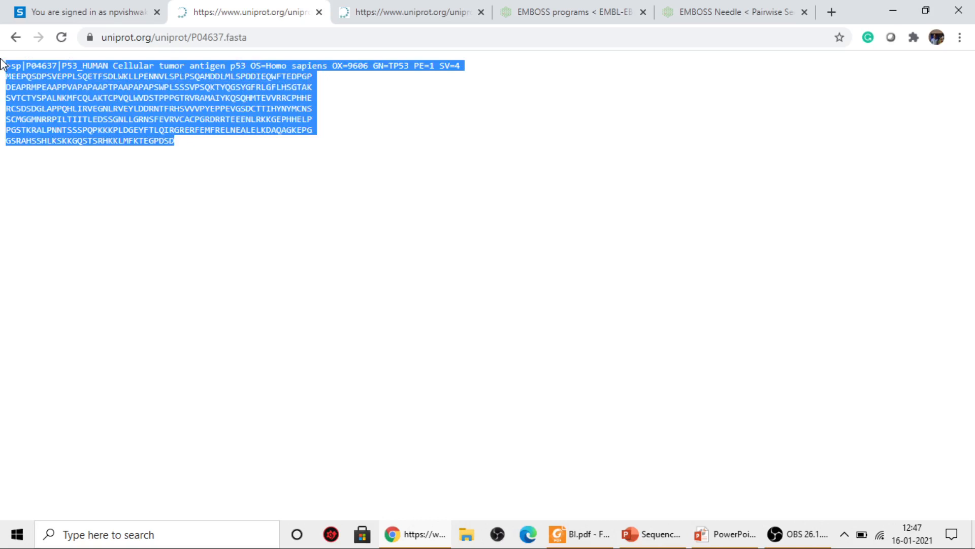
left_click(727, 11)
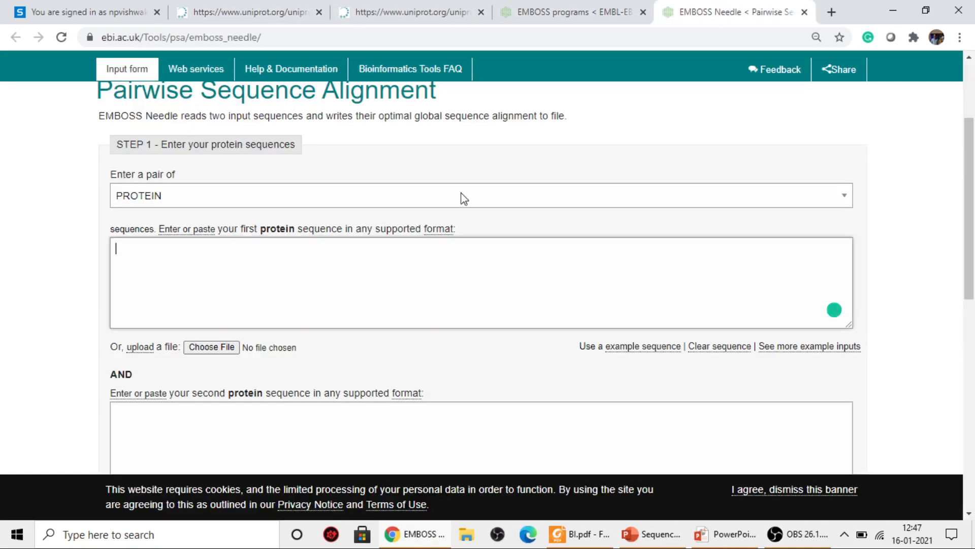
type(">sp|P04637|P53_HUMAN Cellular tumor antigen p53 OS=Homo sapiens OX=9606 GN=TP53 PE=1 SV=4 MEEPQSDPSVEPPLSQETFSDLWKLLPENNVLSPLPSQAMDDLMLSPDDIEQWFTEDPGP DEAPRMPEAAPPVAPAPAAPTPAAPAPAPSWPLSSSVPSQKTYQGSYGFRLGFLHSGTAK SVTCTYSPALNKMFCQLAKTCPVQLWVDSTPPPGTRVRAMAIYKQSQHMTEVVRRCPHHE RCSDSDGLAPPQHLIRVEGNLRVEYLDDRNTFRHSVVVPYEPPEVGSDCTTIHYNYMCNS SCMGGMNRRPILTIITLEDSSGNLLGRNSFEVRVCACPGRDRRTEEENLRKKGEPHHELP PGSTKRALPNNTSSSPQPKKKPLDGEYFTLQIRGRERFEMFRELNEALELKDAQAGKEPG GSRAHSSHLKSKKGQSTSRHKKLMFKTEGPDSD")
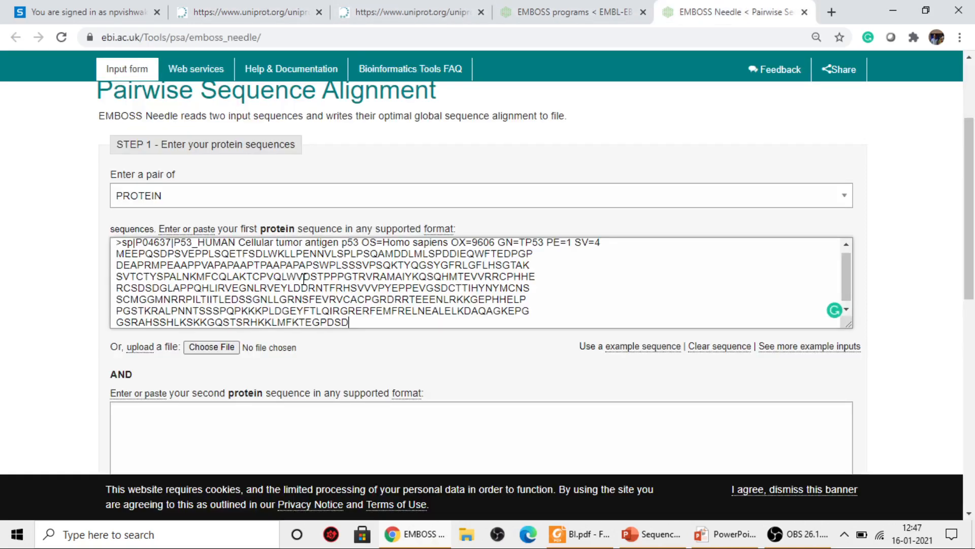
Copy the complete mouse P02340 FASTA record from UniProt into Needle as the second protein sequence.
left_click(410, 6)
left_click_drag(162, 173, 1, 56)
key("ctrl+c")
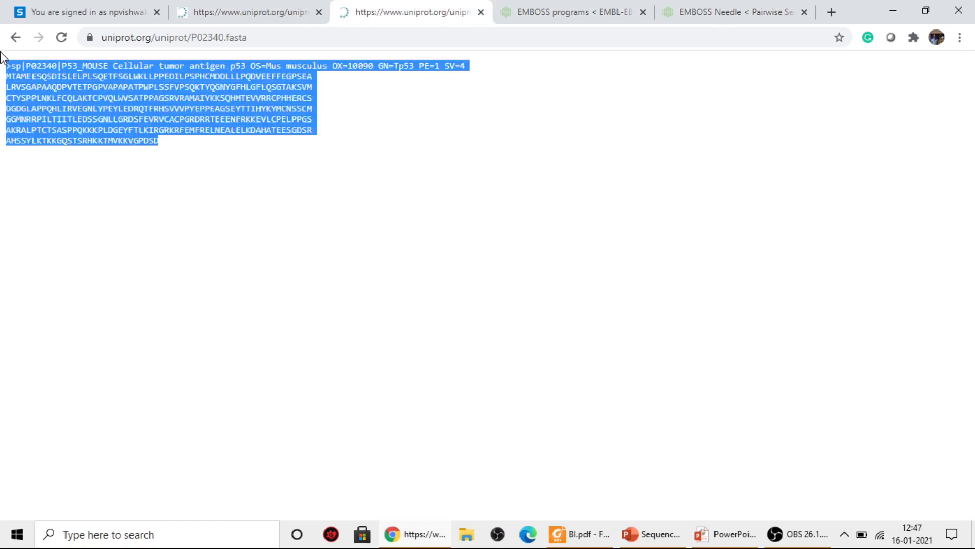
left_click(680, 8)
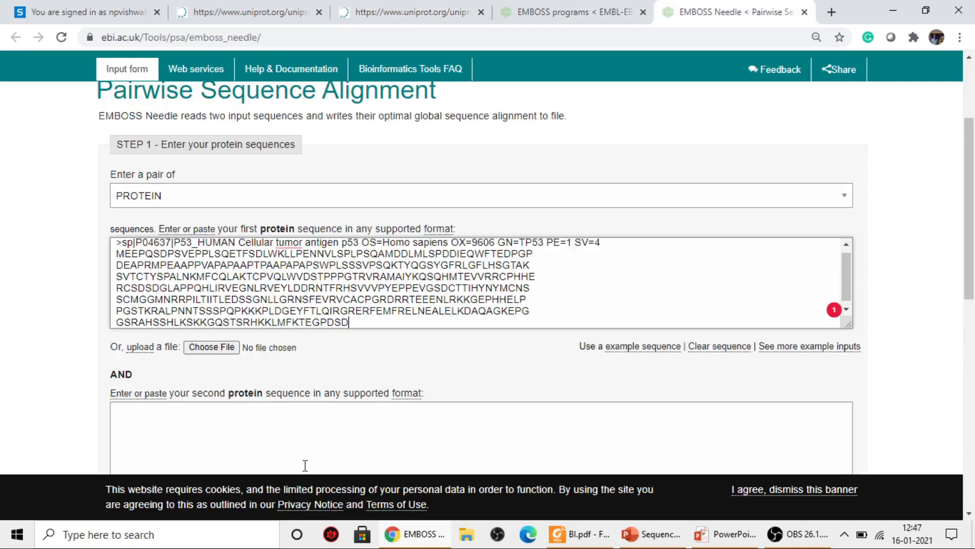
scroll(291, 459, "down", 3)
left_click(308, 314)
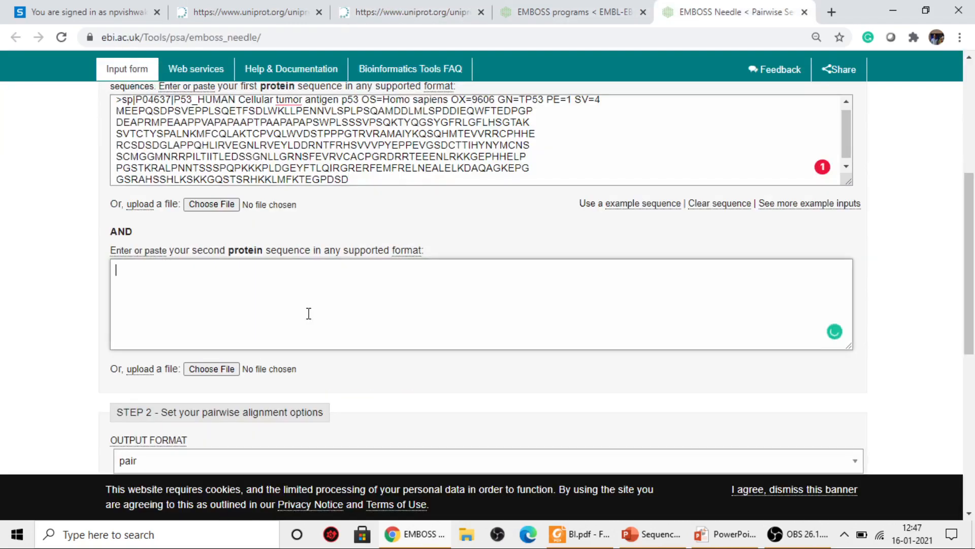
key("ctrl+v")
Show the additional pairwise alignment options and submit the Needle job with the default settings.
scroll(308, 314, "down", 1)
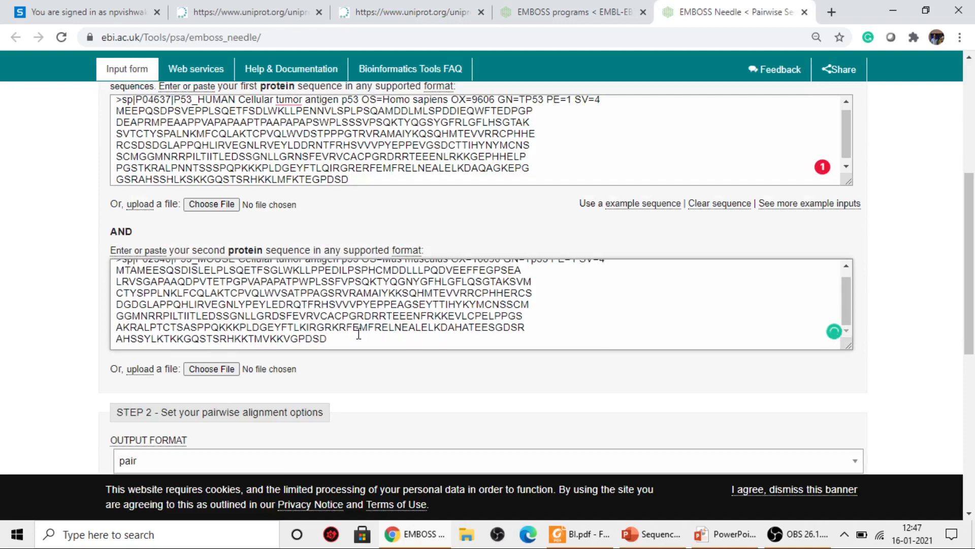
scroll(963, 324, "down", 4)
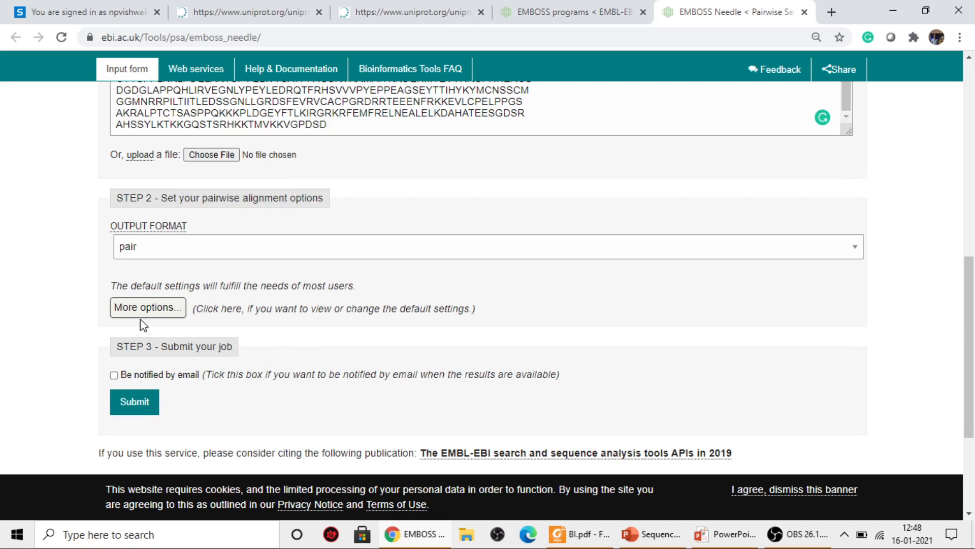
left_click(176, 308)
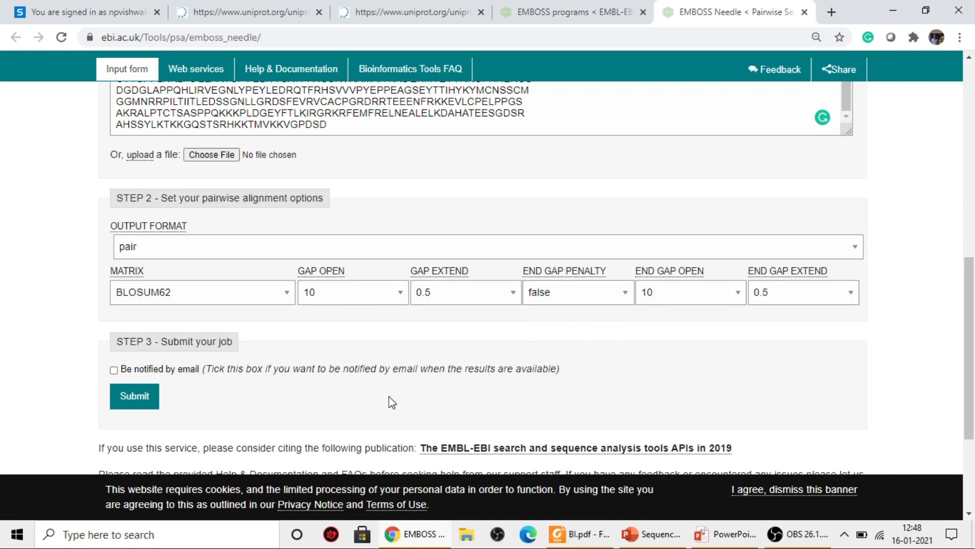
left_click(134, 401)
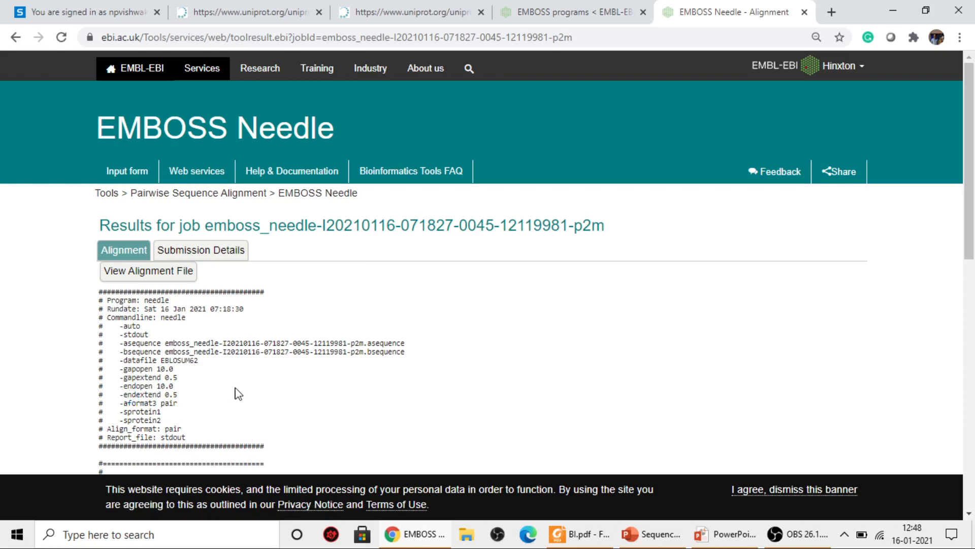
Examine the identity, similarity and gap percentages in the summary of the human and mouse p53 alignment.
scroll(269, 394, "down", 3)
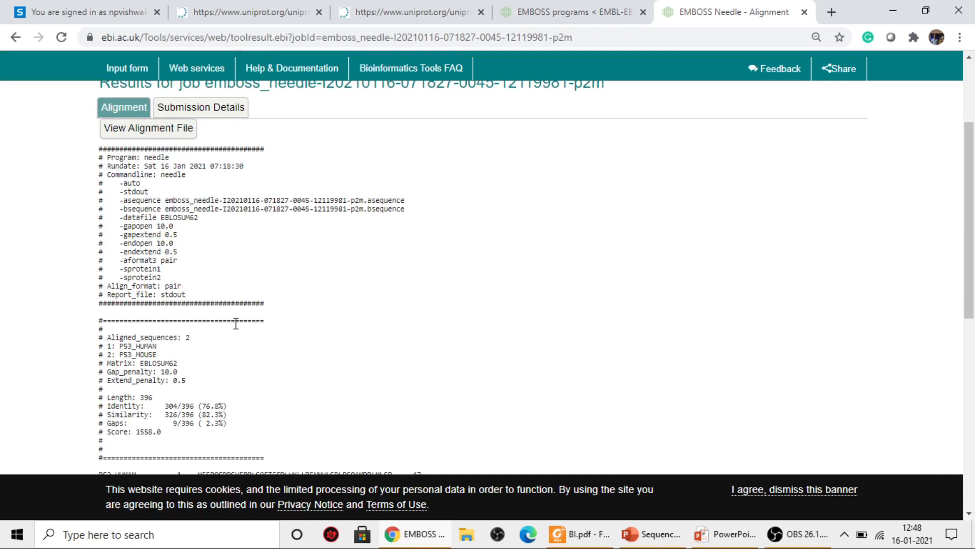
scroll(235, 323, "down", 3)
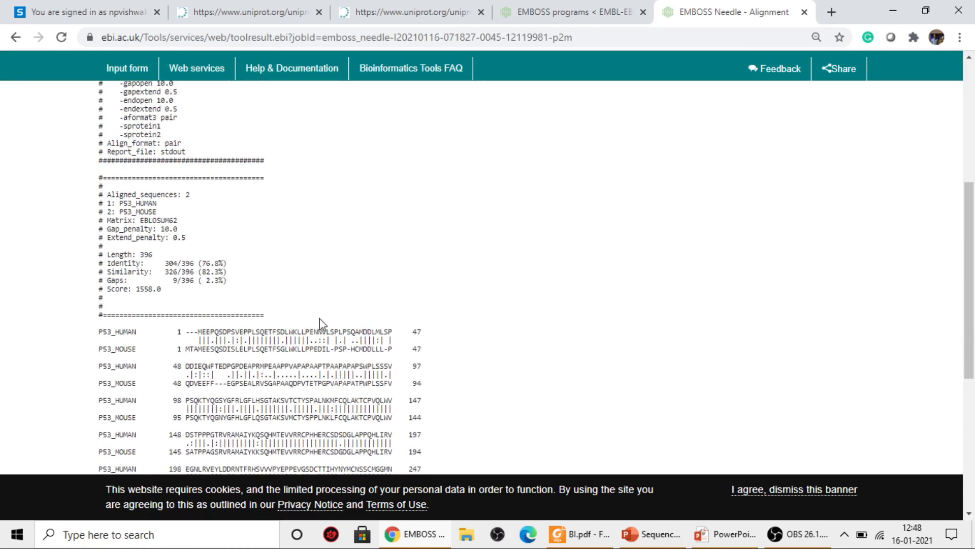
left_click_drag(157, 263, 233, 268)
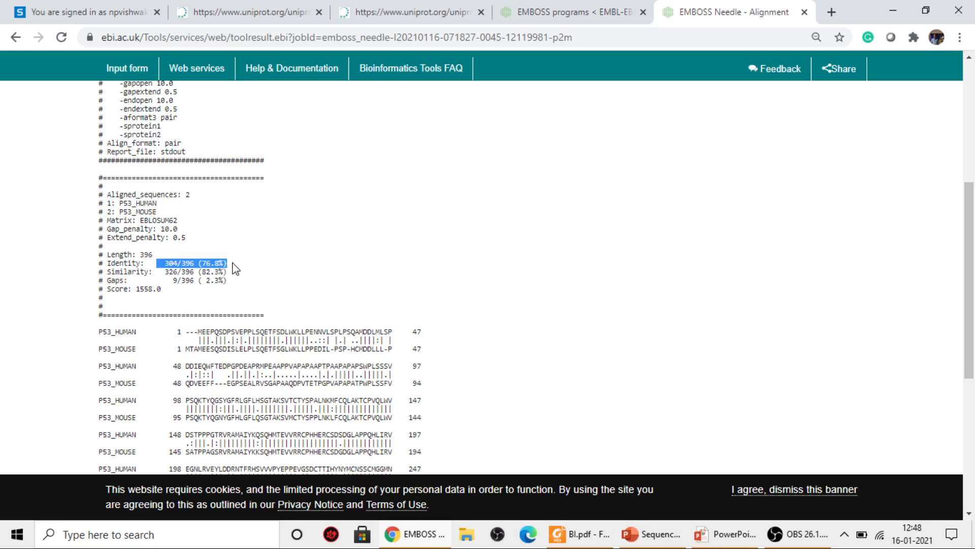
left_click(259, 291)
left_click_drag(222, 270, 232, 289)
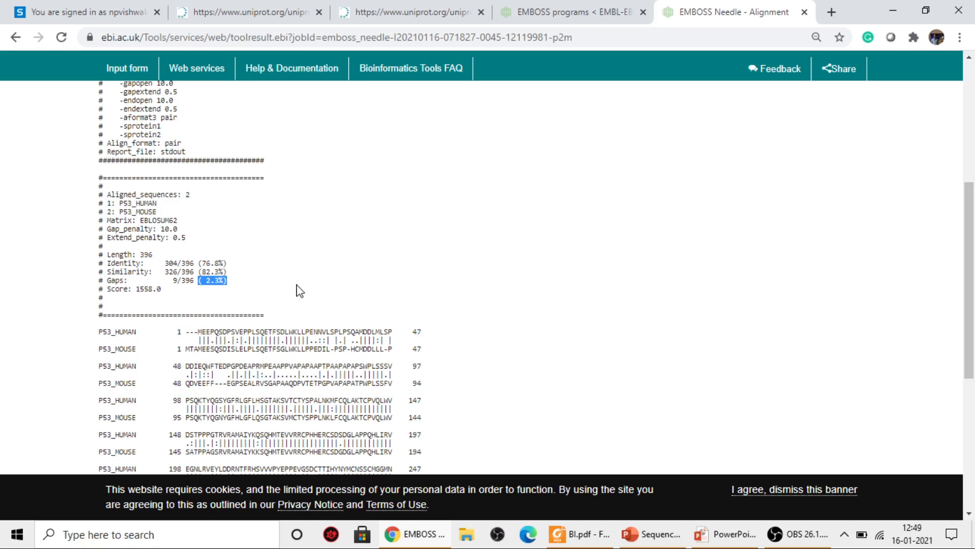
Inspect the aligned P53_HUMAN and P53_MOUSE residues in the first block and compare them with the gap count in the summary.
scroll(300, 291, "down", 3)
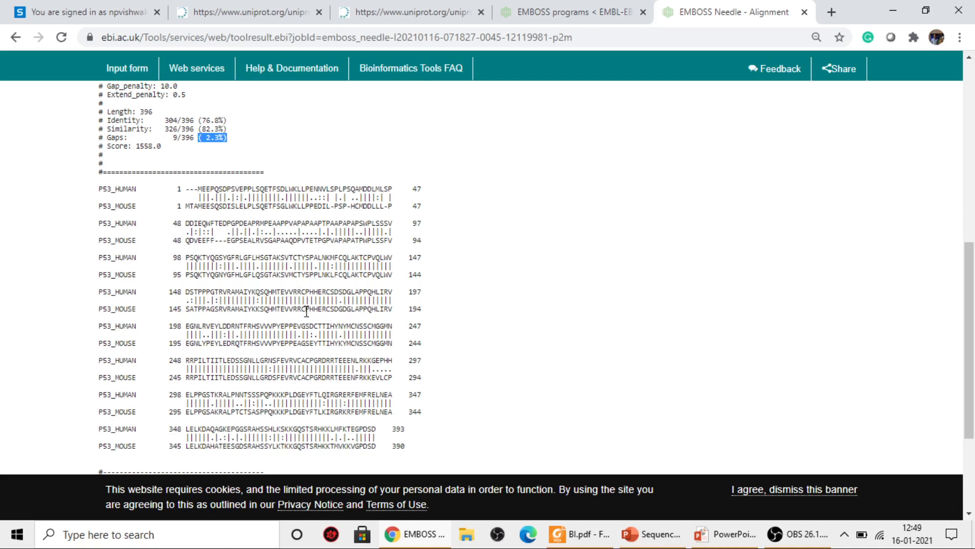
left_click(335, 189)
left_click_drag(335, 189, 330, 189)
left_click(333, 207)
left_click_drag(331, 206, 335, 209)
left_click(385, 190)
double_click(386, 206)
left_click_drag(172, 140, 202, 139)
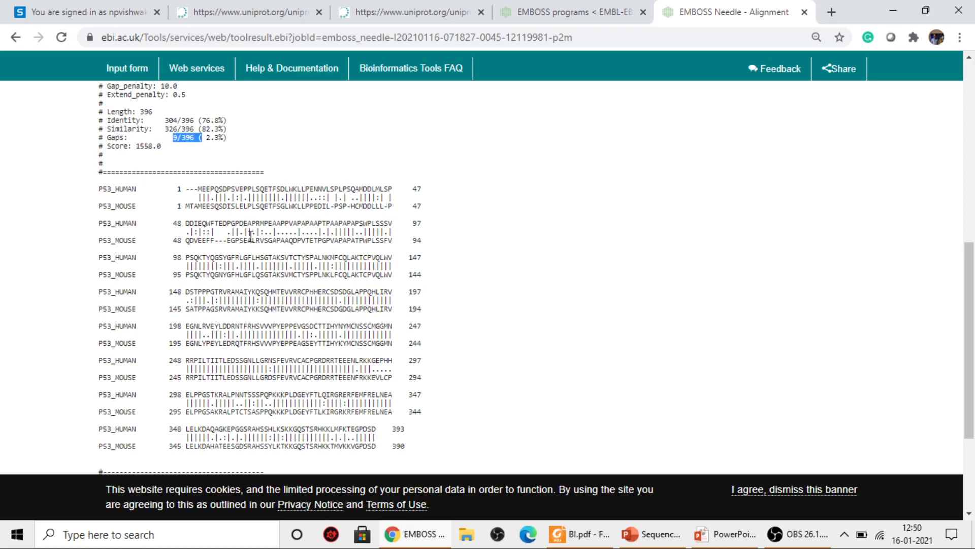